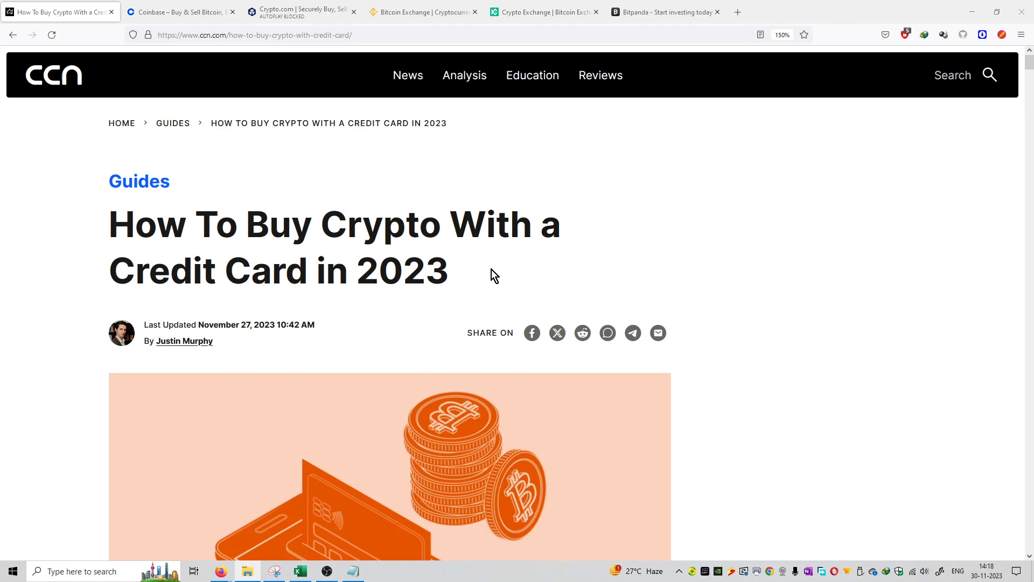
{"action": "scroll", "coordinate": [480, 271], "scroll_direction": "down", "scroll_amount": 5}
{"action": "scroll", "coordinate": [480, 271], "scroll_direction": "down", "scroll_amount": 5}
{"action": "scroll", "coordinate": [481, 271], "scroll_direction": "down", "scroll_amount": 4}
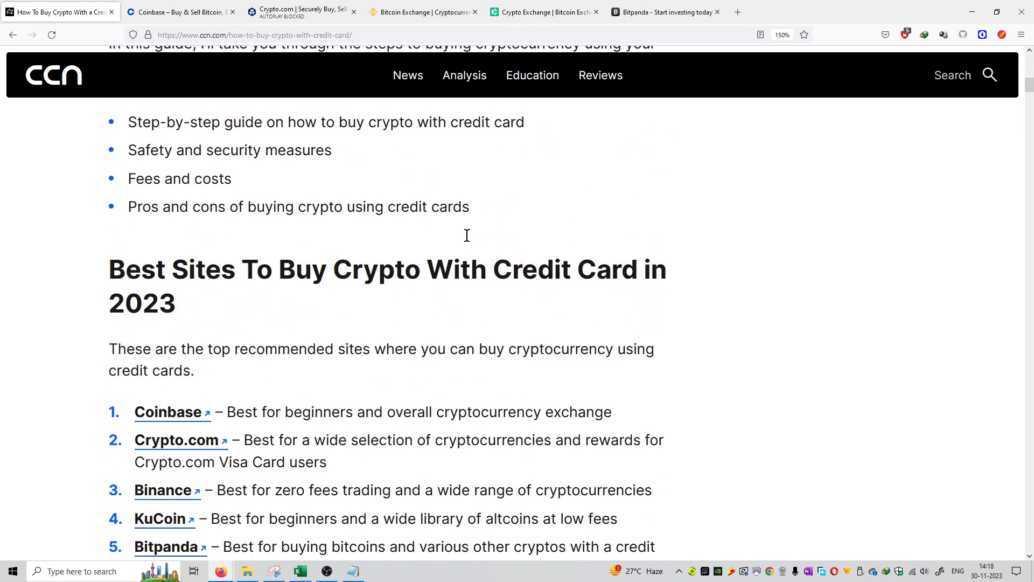
{"action": "scroll", "coordinate": [469, 242], "scroll_direction": "down", "scroll_amount": 2}
{"action": "scroll", "coordinate": [464, 238], "scroll_direction": "down", "scroll_amount": 1}
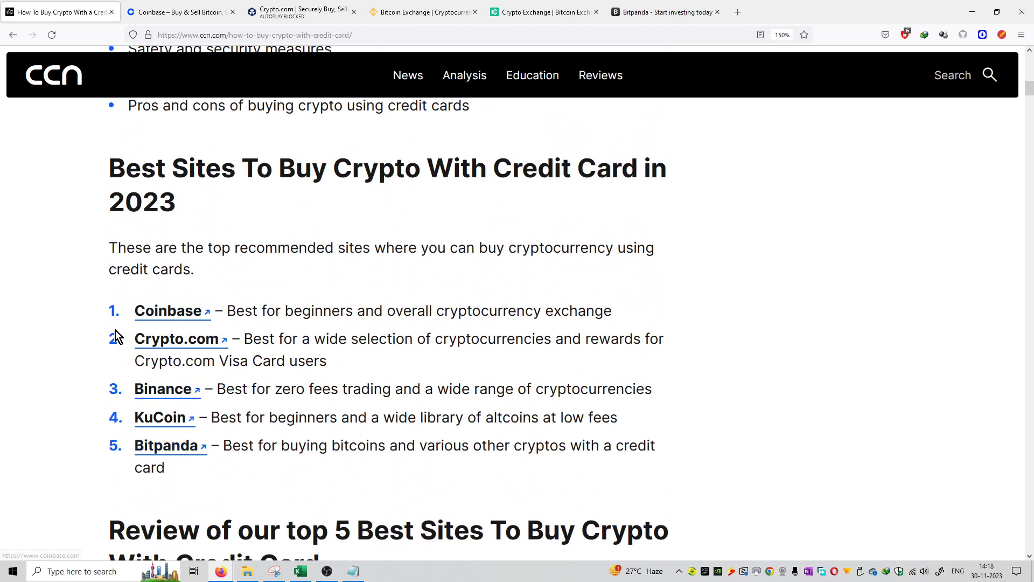
{"action": "scroll", "coordinate": [456, 282], "scroll_direction": "up", "scroll_amount": 5}
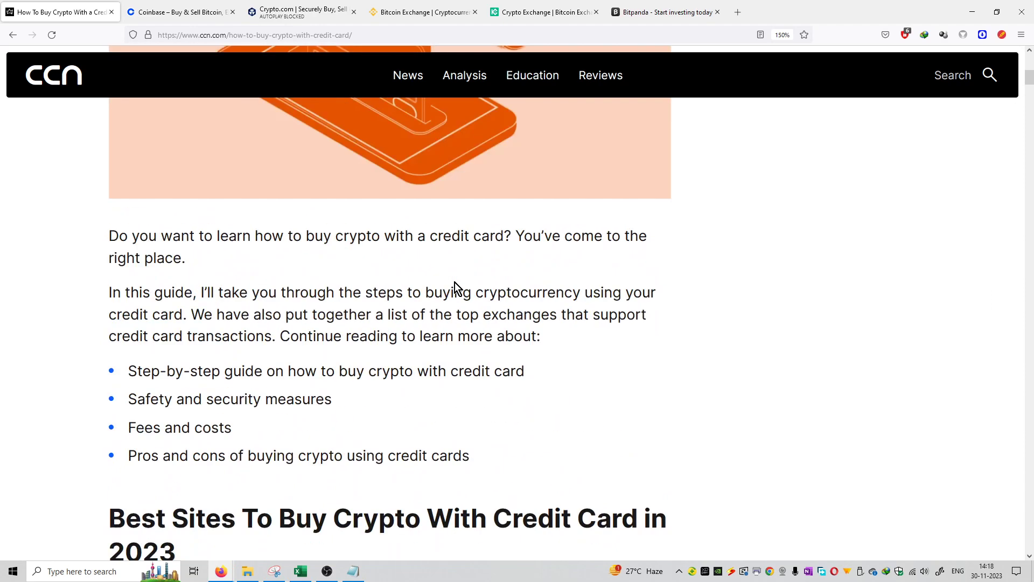
{"action": "scroll", "coordinate": [455, 282], "scroll_direction": "up", "scroll_amount": 1}
{"action": "scroll", "coordinate": [455, 283], "scroll_direction": "up", "scroll_amount": 5}
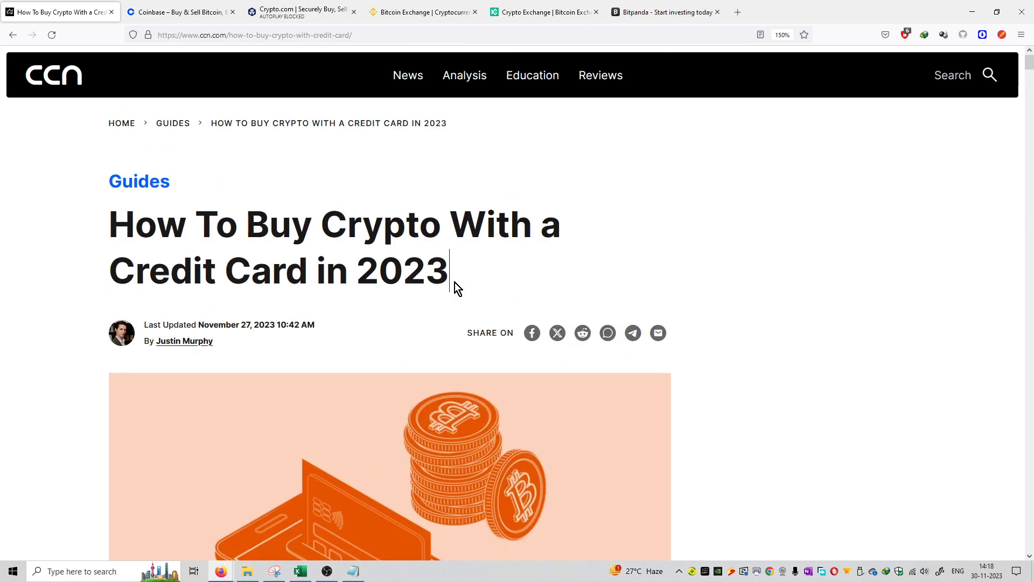
- Cycle through the Coinbase, Crypto.com, Binance, KuCoin and Bitpanda tabs, then Coinbase and CCN
{"action": "left_click", "coordinate": [180, 12]}
{"action": "scroll", "coordinate": [582, 245], "scroll_direction": "down", "scroll_amount": 5}
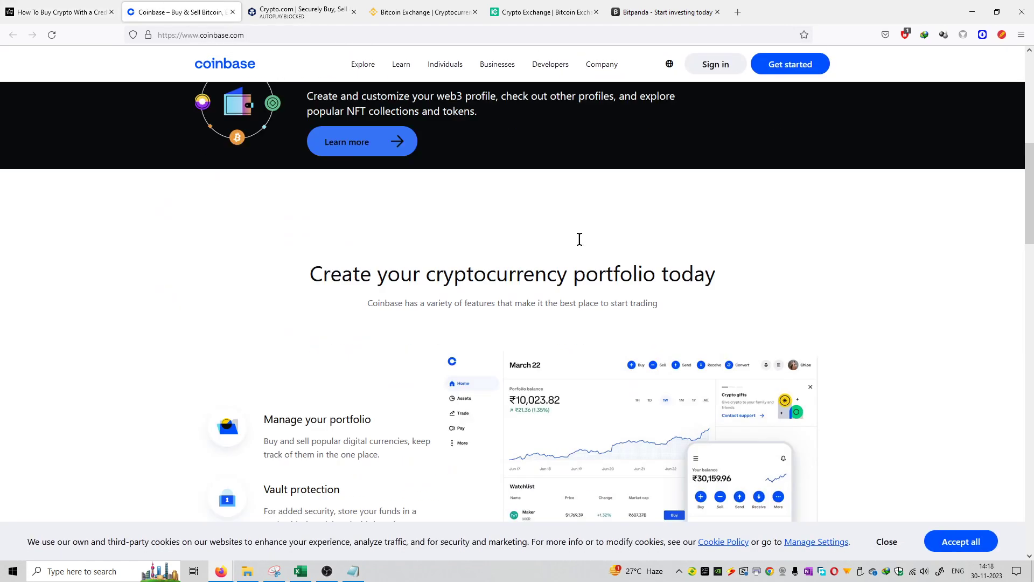
{"action": "scroll", "coordinate": [579, 239], "scroll_direction": "up", "scroll_amount": 5}
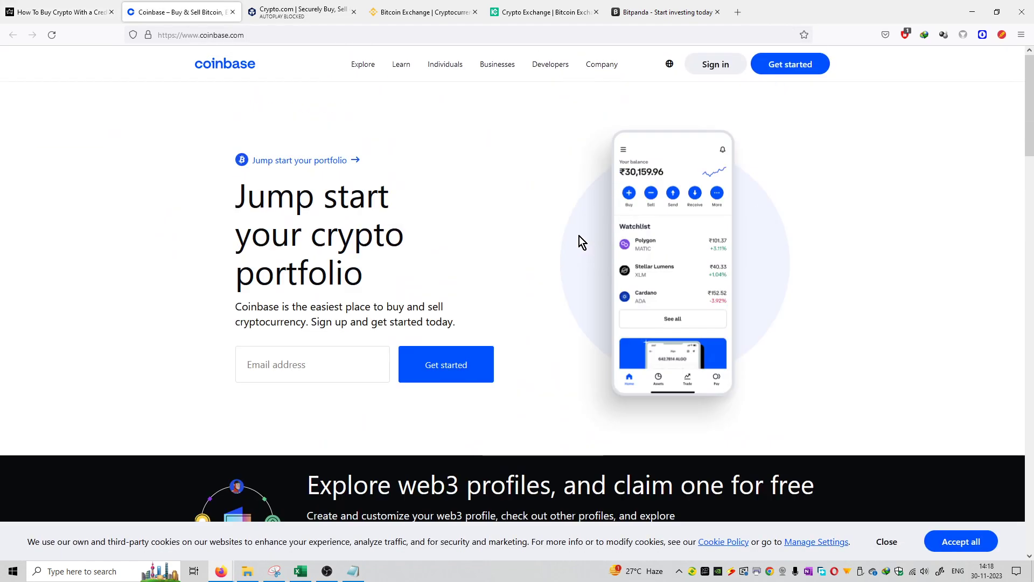
{"action": "left_click", "coordinate": [299, 13]}
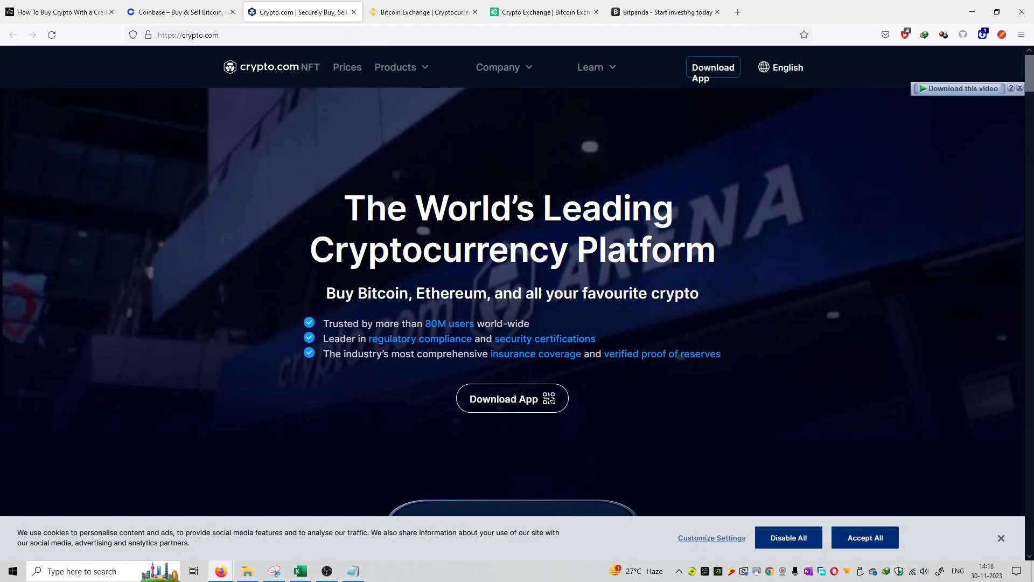
{"action": "left_click", "coordinate": [423, 12]}
{"action": "left_click", "coordinate": [543, 12]}
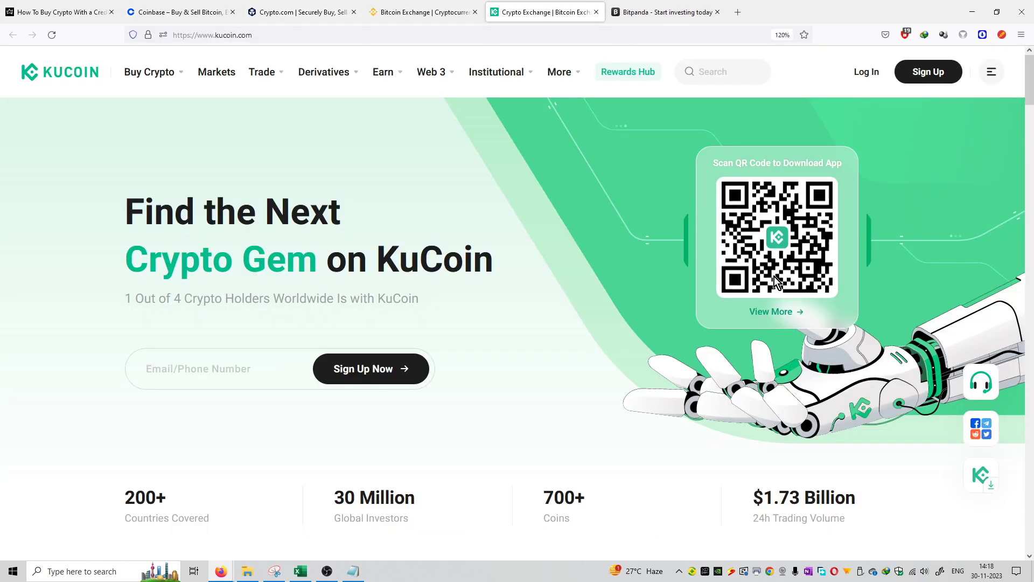
{"action": "scroll", "coordinate": [776, 279], "scroll_direction": "down", "scroll_amount": 5}
{"action": "scroll", "coordinate": [776, 279], "scroll_direction": "down", "scroll_amount": 5}
{"action": "left_click", "coordinate": [668, 12]}
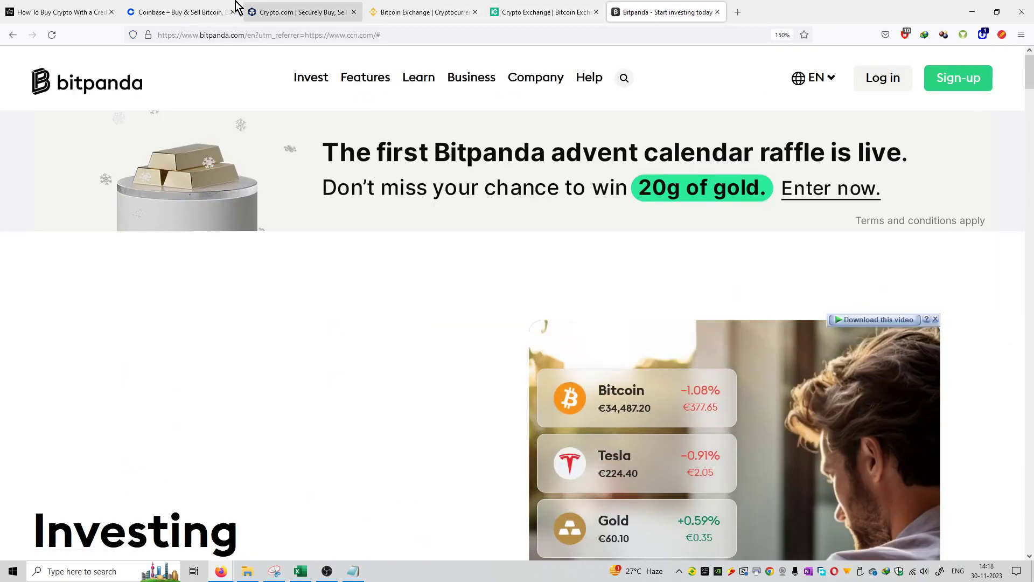
{"action": "left_click", "coordinate": [180, 12]}
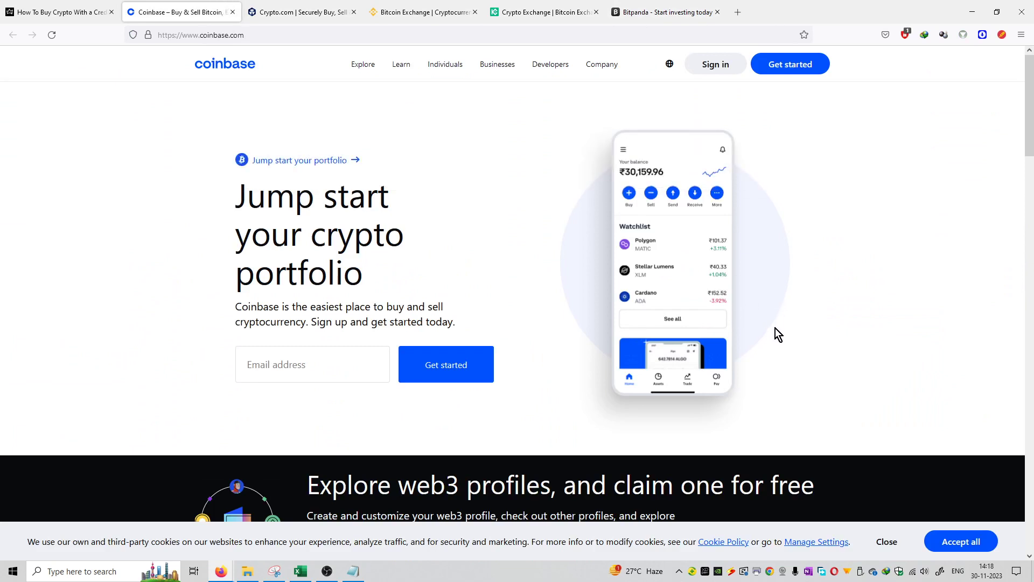
{"action": "left_click", "coordinate": [61, 12]}
{"action": "scroll", "coordinate": [530, 443], "scroll_direction": "up", "scroll_amount": 5}
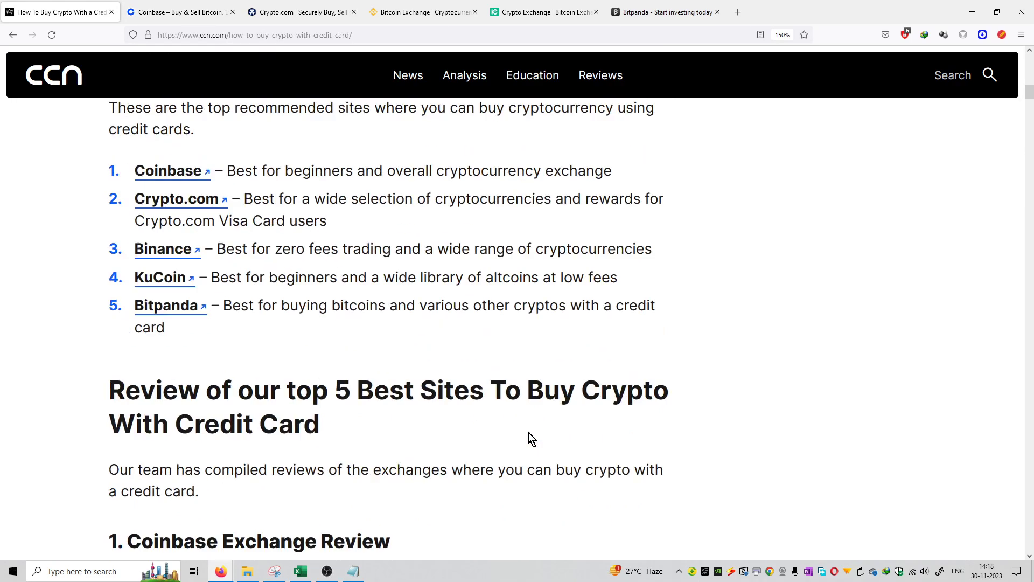
{"action": "scroll", "coordinate": [528, 432], "scroll_direction": "down", "scroll_amount": 10}
{"action": "scroll", "coordinate": [529, 427], "scroll_direction": "down", "scroll_amount": 5}
{"action": "scroll", "coordinate": [528, 427], "scroll_direction": "up", "scroll_amount": 3}
{"action": "scroll", "coordinate": [529, 427], "scroll_direction": "up", "scroll_amount": 3}
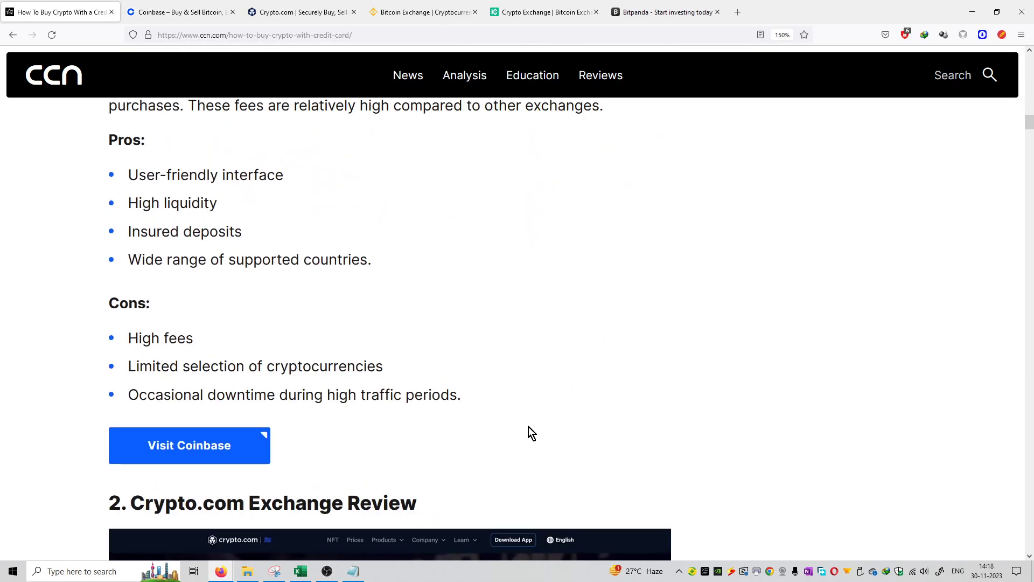
{"action": "scroll", "coordinate": [528, 427], "scroll_direction": "up", "scroll_amount": 5}
- View the Coinbase through Bitpanda tabs and dismiss Bitpanda's video download overlay
{"action": "left_click", "coordinate": [174, 12]}
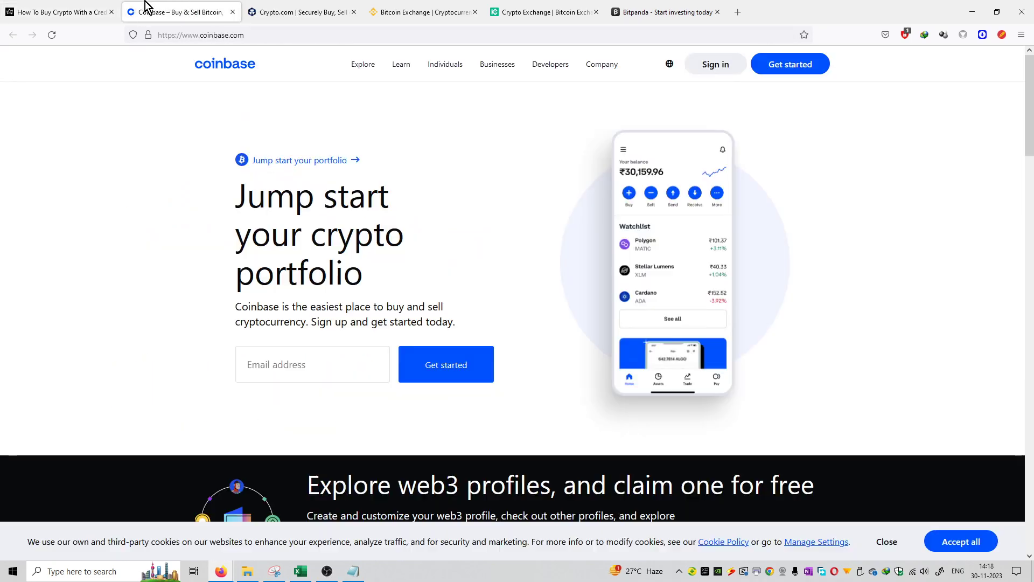
{"action": "left_click", "coordinate": [290, 11]}
{"action": "left_click", "coordinate": [420, 11]}
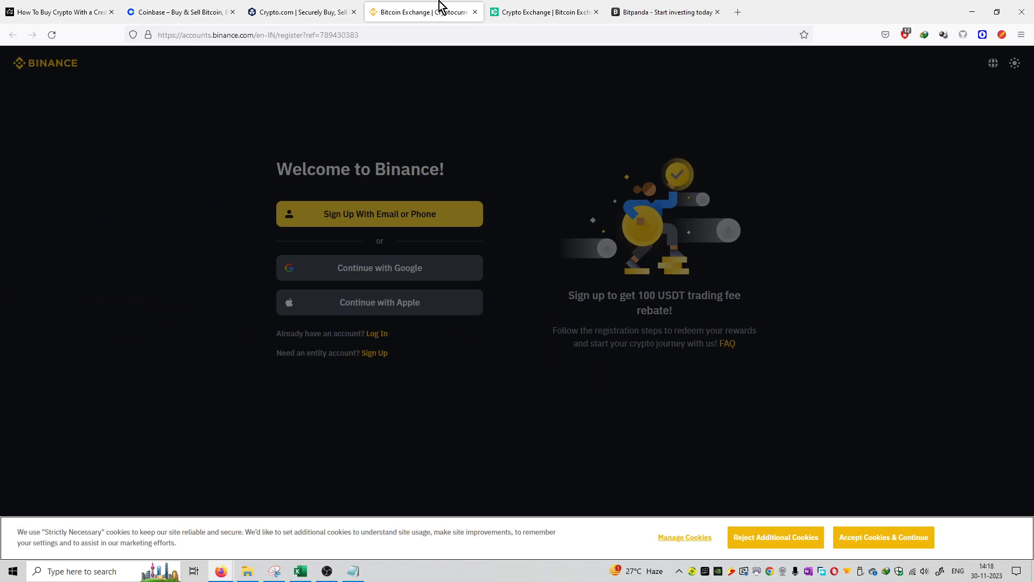
{"action": "left_click", "coordinate": [517, 11]}
{"action": "left_click", "coordinate": [663, 12]}
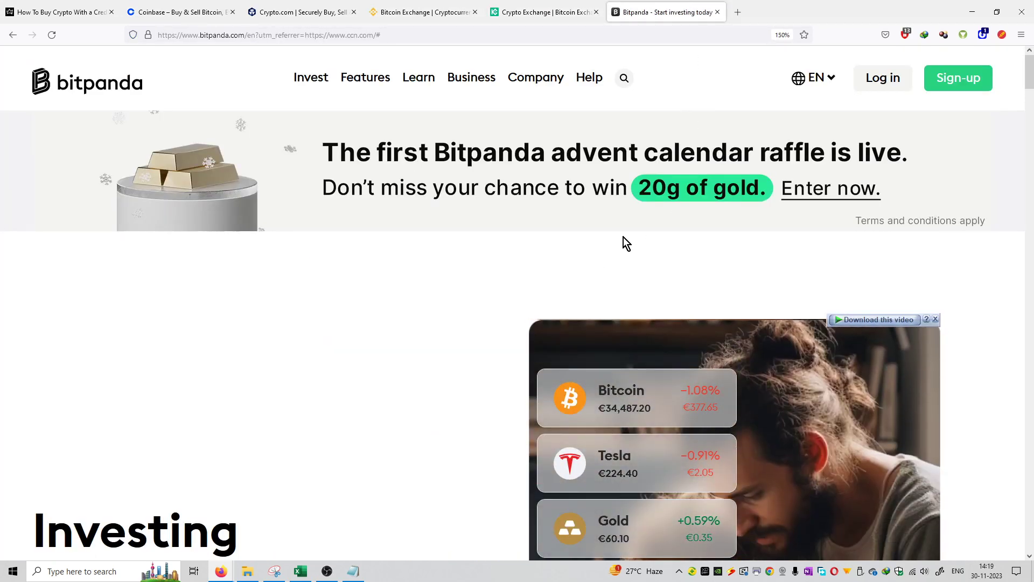
{"action": "left_click", "coordinate": [935, 319]}
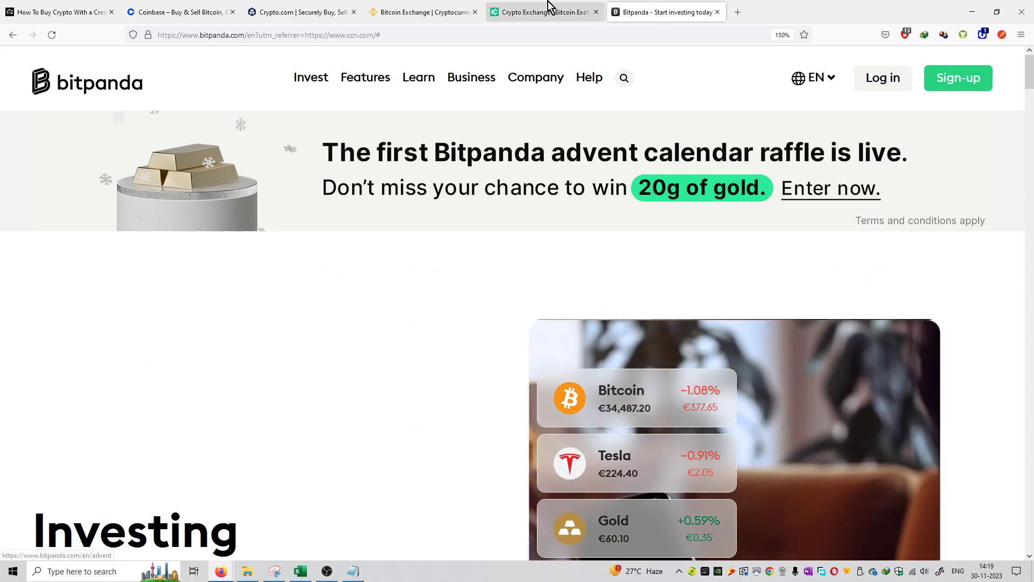
- Step back through the KuCoin, Crypto.com and Coinbase tabs to the CCN article
{"action": "left_click", "coordinate": [544, 11]}
{"action": "left_click", "coordinate": [300, 11]}
{"action": "left_click", "coordinate": [179, 11]}
{"action": "left_click", "coordinate": [60, 12]}
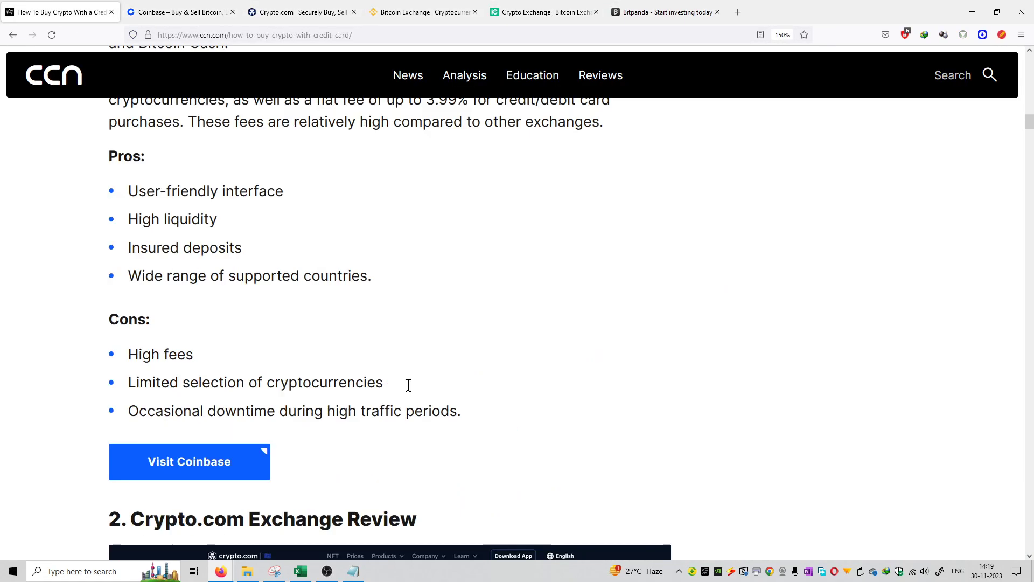
{"action": "scroll", "coordinate": [410, 379], "scroll_direction": "down", "scroll_amount": 5}
{"action": "scroll", "coordinate": [414, 374], "scroll_direction": "up", "scroll_amount": 5}
{"action": "scroll", "coordinate": [414, 374], "scroll_direction": "up", "scroll_amount": 10}
{"action": "scroll", "coordinate": [415, 374], "scroll_direction": "up", "scroll_amount": 8}
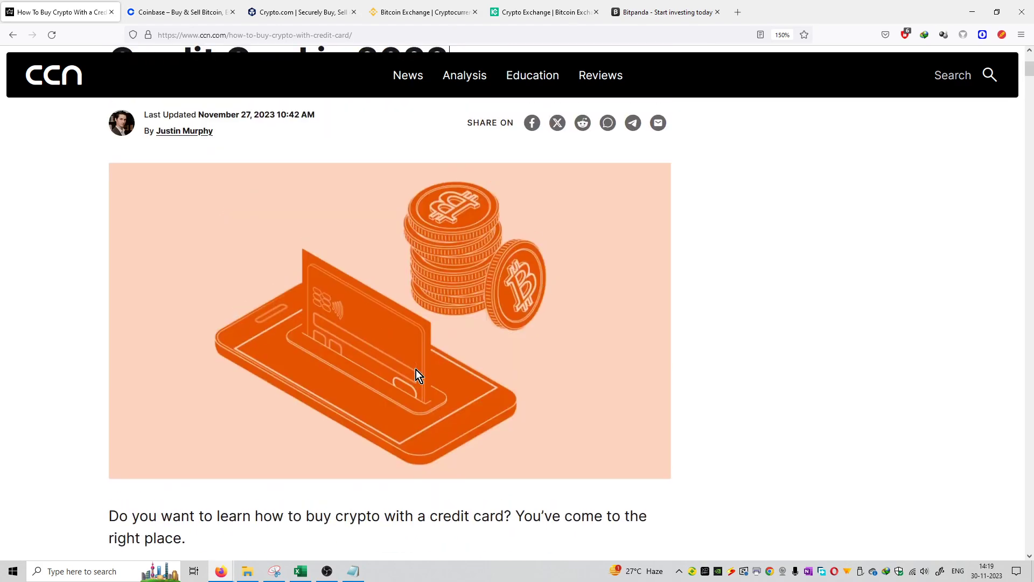